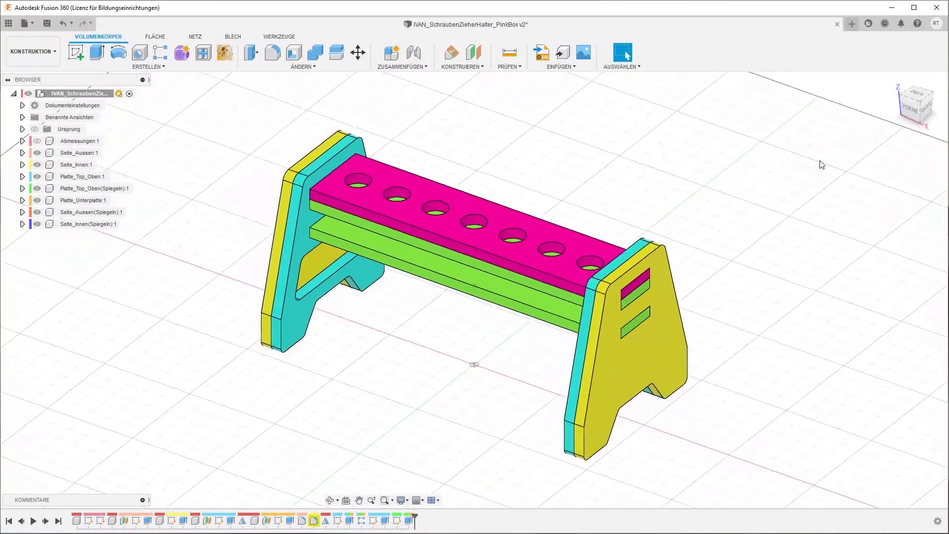
# - Orbit the screwdriver-holder model to view the stand more from above
pyautogui.keyDown('shift'); pyautogui.moveTo(822, 164); pyautogui.dragTo(799, 167, button='middle'); pyautogui.keyUp('shift')
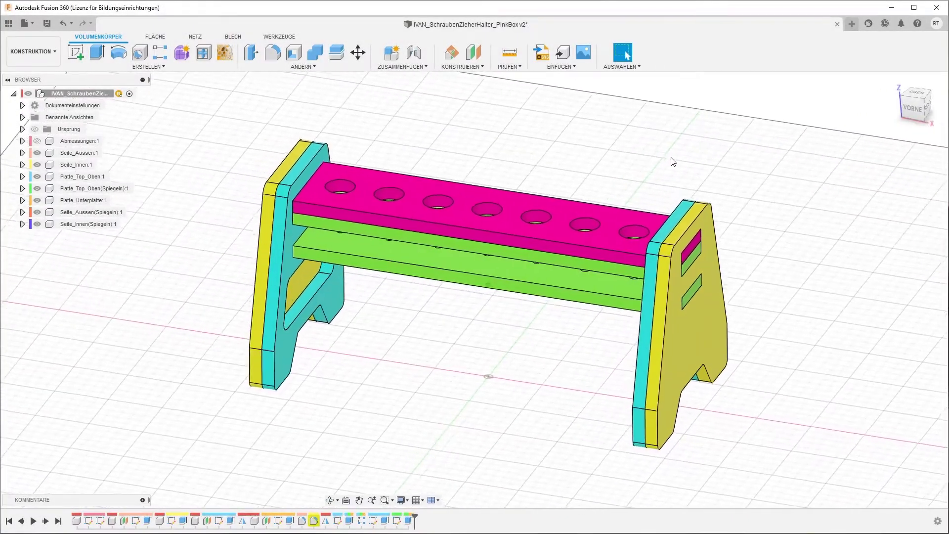
pyautogui.moveTo(799, 167)
pyautogui.keyDown('shift'); pyautogui.mouseDown(button='middle')
pyautogui.moveTo(496, 174)
pyautogui.moveTo(449, 165)
pyautogui.mouseUp(button='middle'); pyautogui.keyUp('shift')
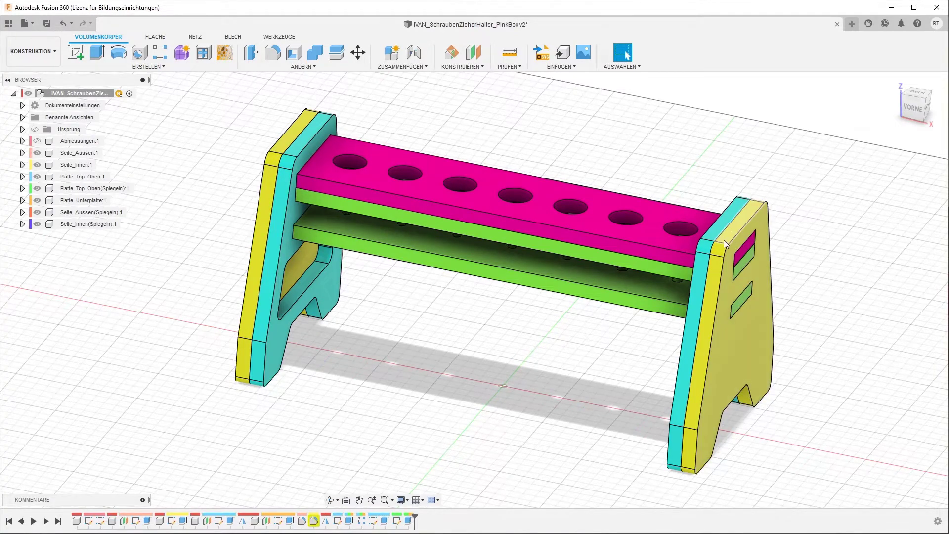
pyautogui.keyDown('shift'); pyautogui.moveTo(723, 240); pyautogui.dragTo(717, 310, button='middle'); pyautogui.keyUp('shift')
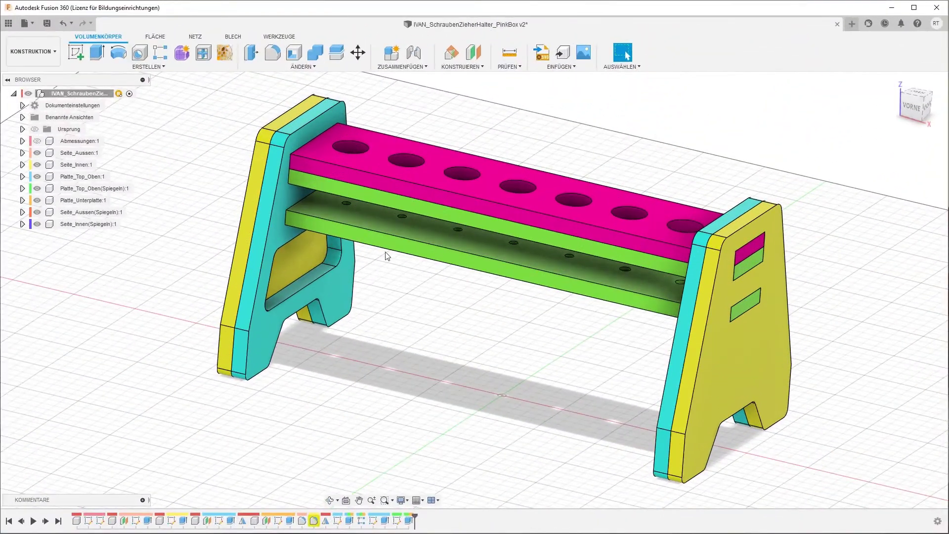
# - Switch to the WERKZEUGE command set and check the ZUSATZMODULE add-ins list
pyautogui.click(163, 67)
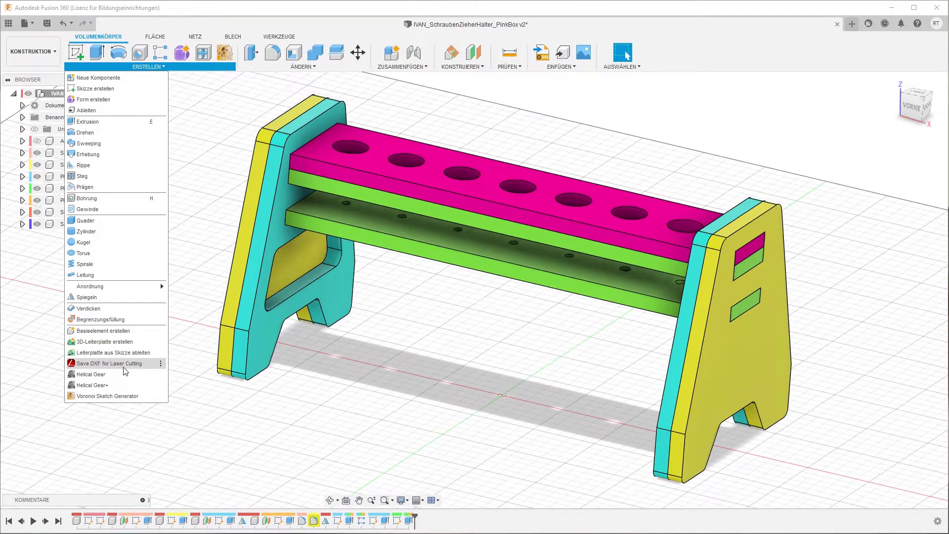
pyautogui.click(375, 372)
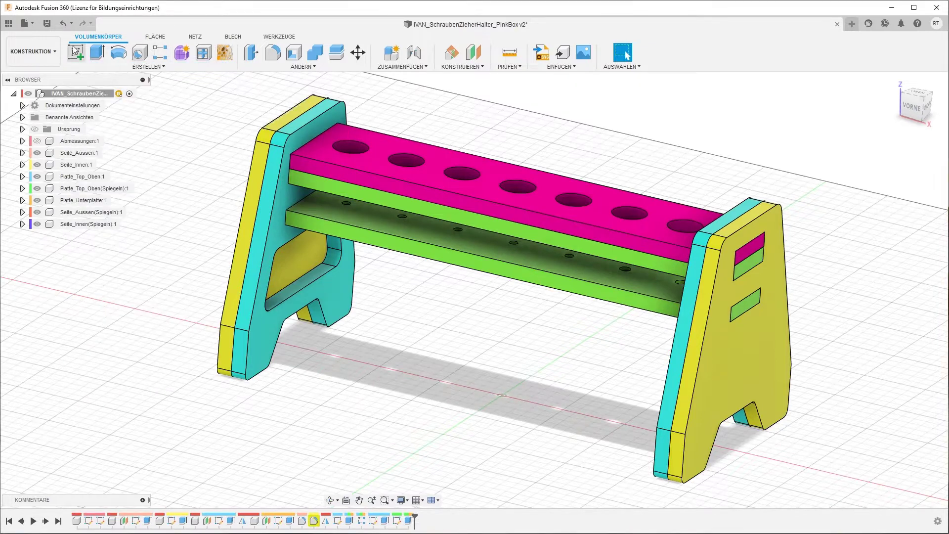
pyautogui.click(286, 38)
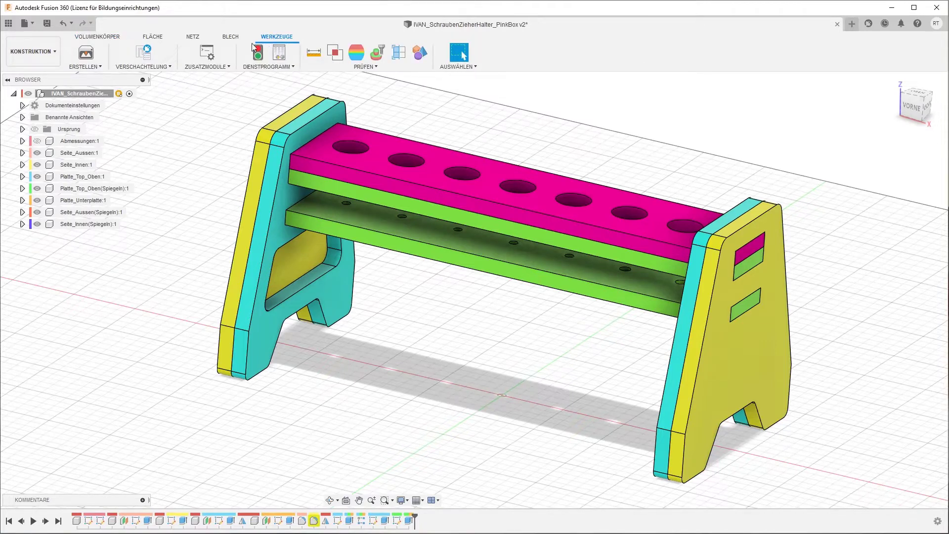
pyautogui.click(223, 70)
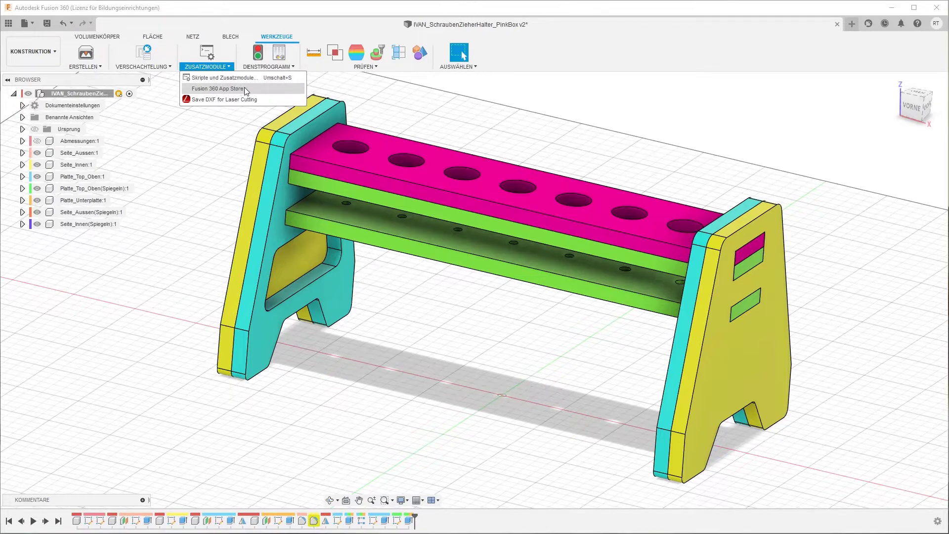
pyautogui.press('Escape')
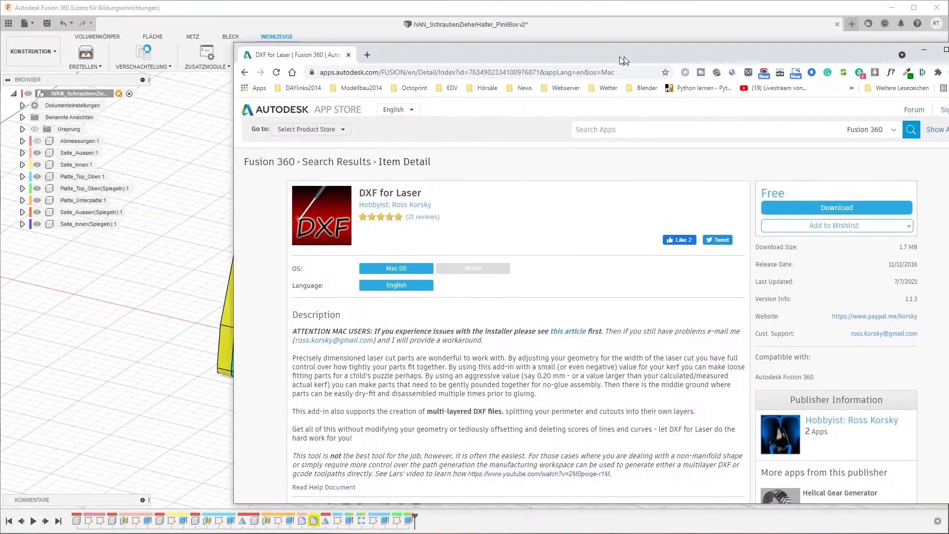
pyautogui.moveTo(948, 52); pyautogui.dragTo(533, 52)
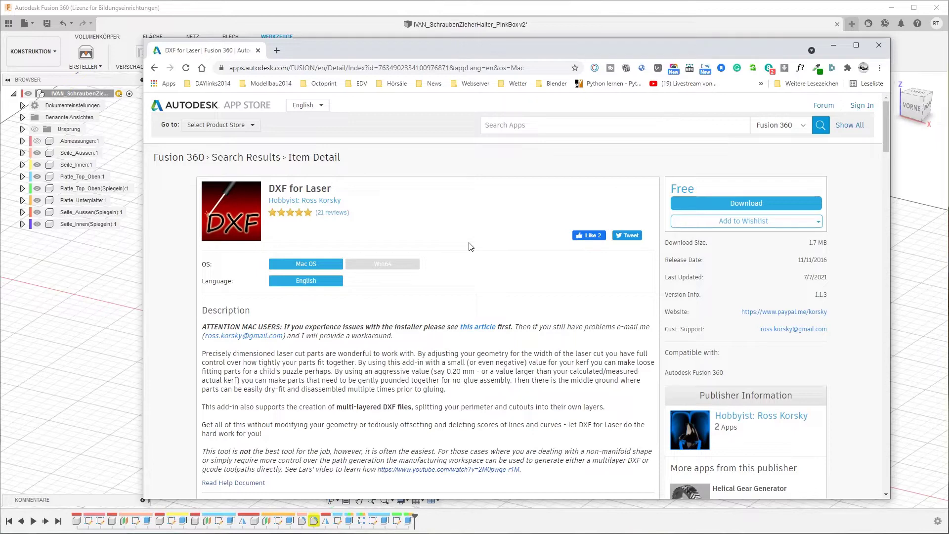
pyautogui.click(124, 289)
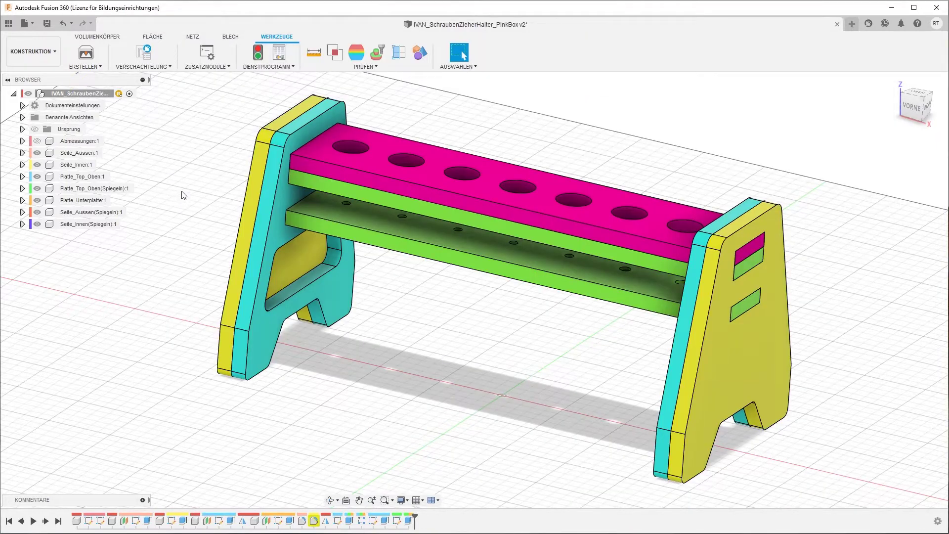
# - Start 'Save DXF for Laser Cutting' from the VOLUMENKÖRPER ERSTELLEN menu
pyautogui.click(91, 37)
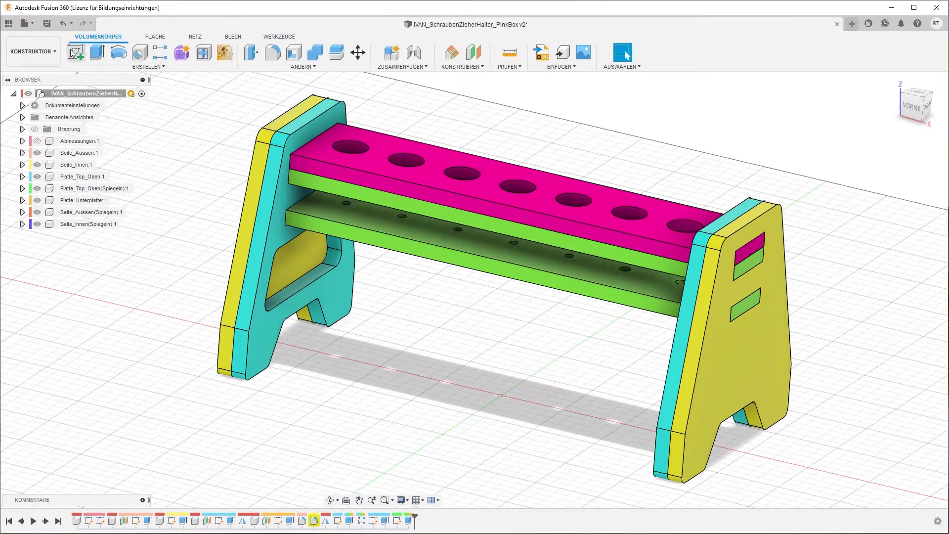
pyautogui.click(146, 67)
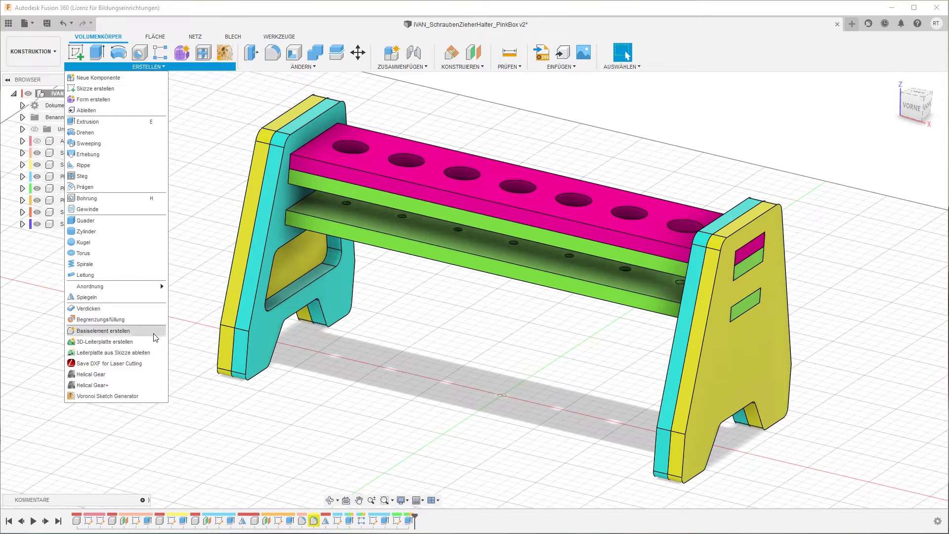
pyautogui.click(120, 364)
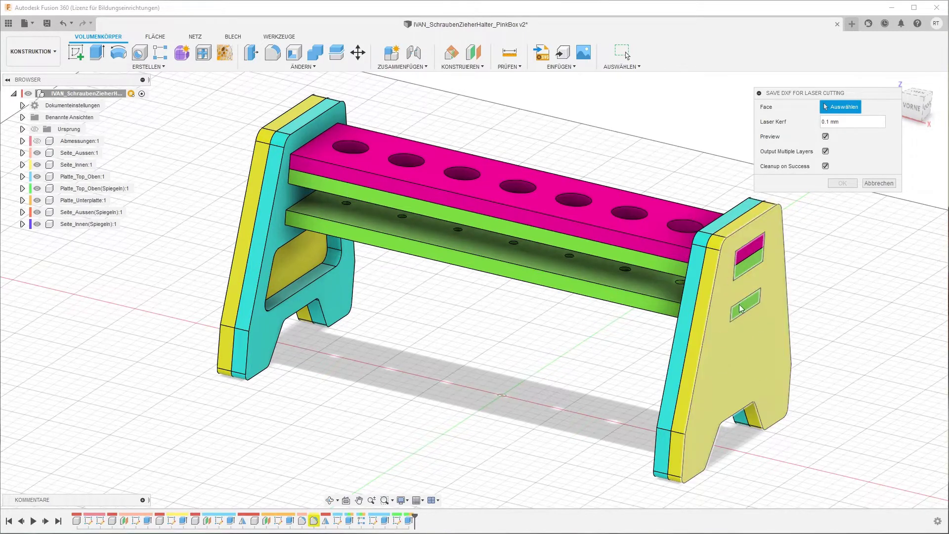
# - Export the outer right side panel face as 'Seite_Aussen - Körper1' DXF into the laser folder
pyautogui.click(738, 374)
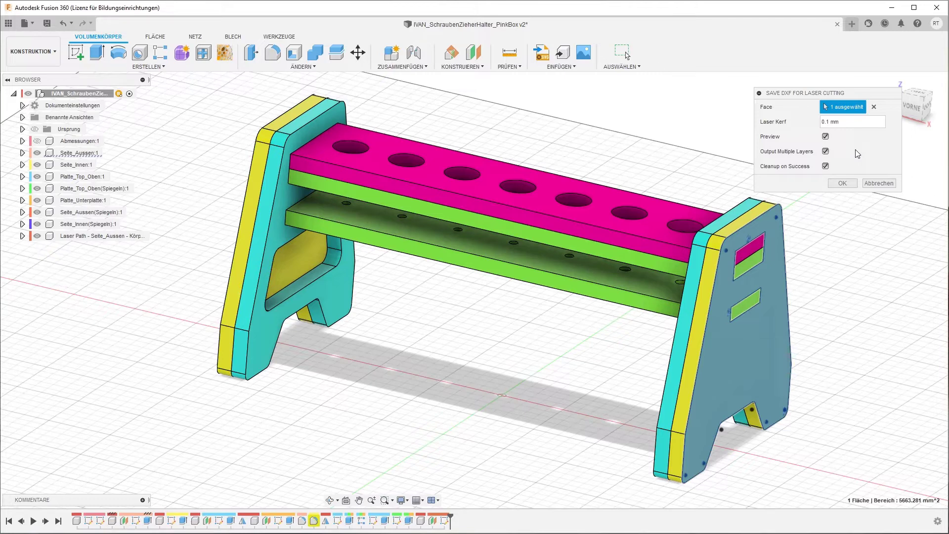
pyautogui.click(842, 185)
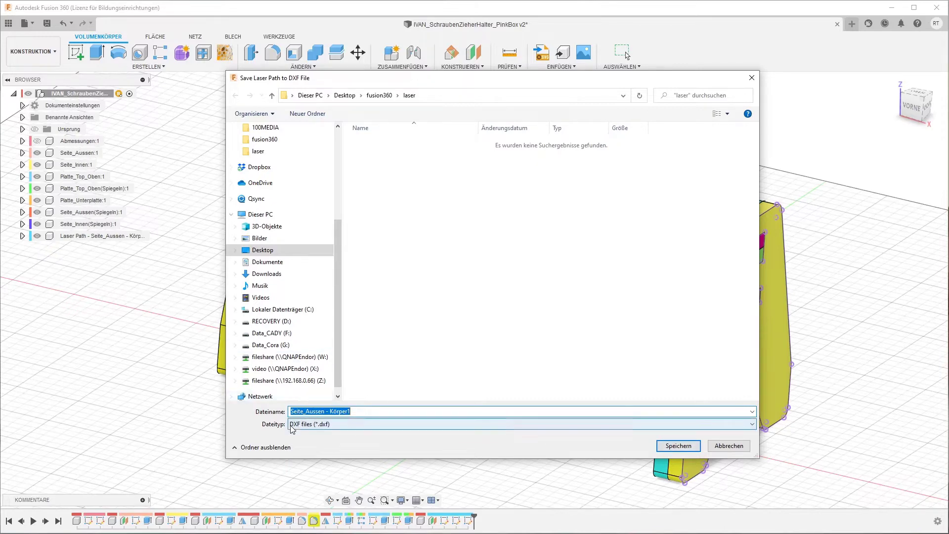
pyautogui.click(679, 447)
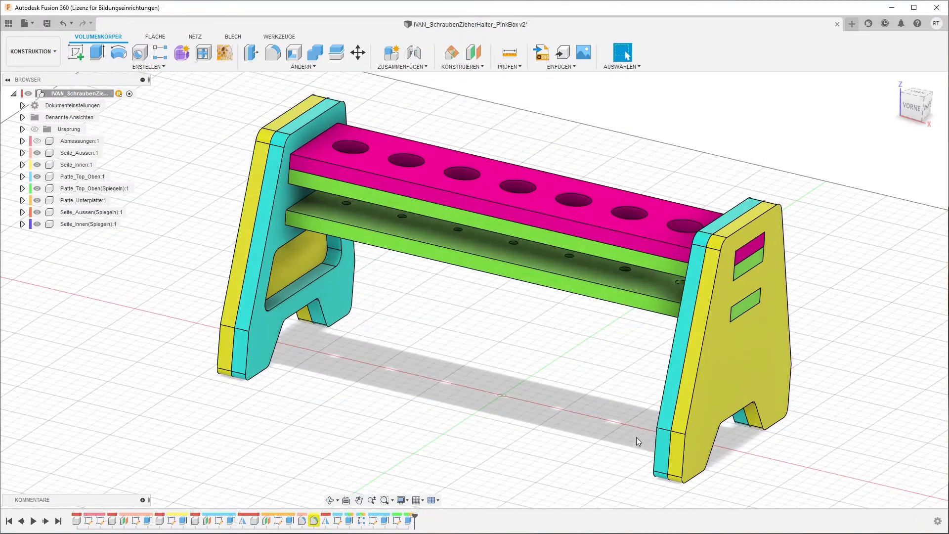
# - Save the pink top plate face as laser DXF 'Platte_Top_Oben - Körper1'
pyautogui.moveTo(593, 341)
pyautogui.keyDown('shift'); pyautogui.mouseDown(button='middle')
pyautogui.moveTo(493, 183)
pyautogui.moveTo(440, 164)
pyautogui.mouseUp(button='middle'); pyautogui.keyUp('shift')
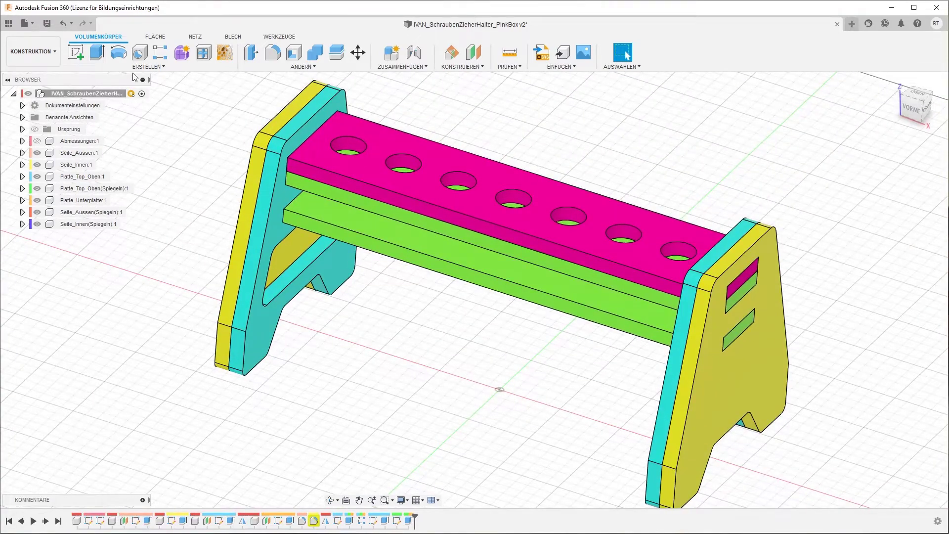
pyautogui.click(147, 67)
pyautogui.click(132, 363)
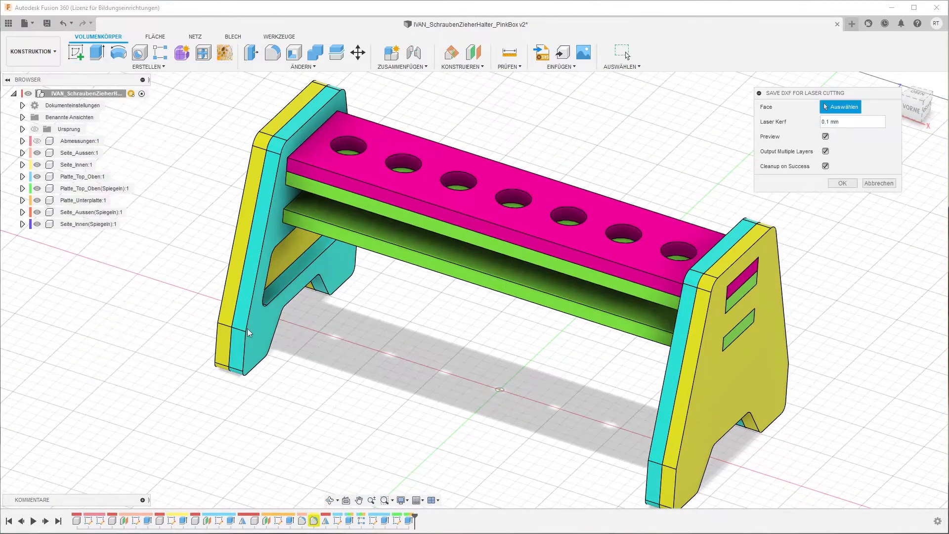
pyautogui.click(470, 207)
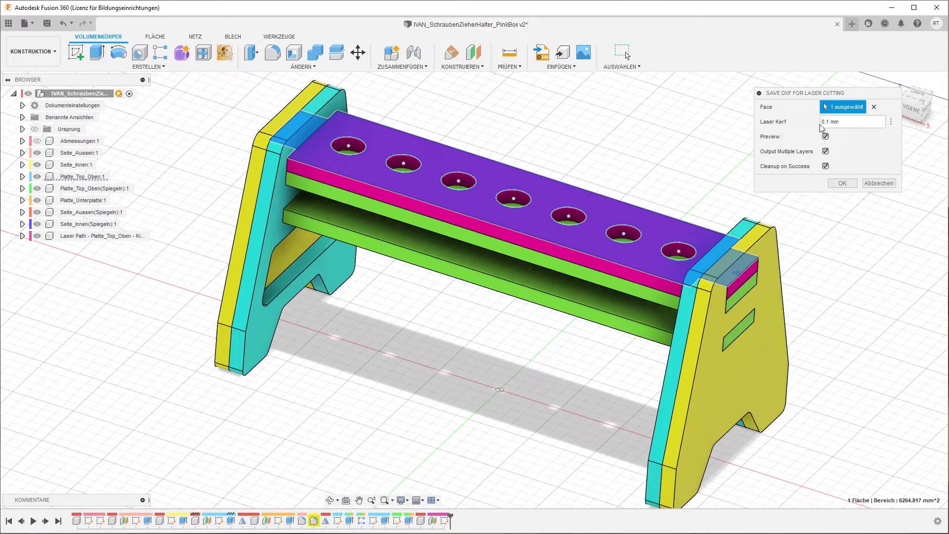
pyautogui.click(842, 184)
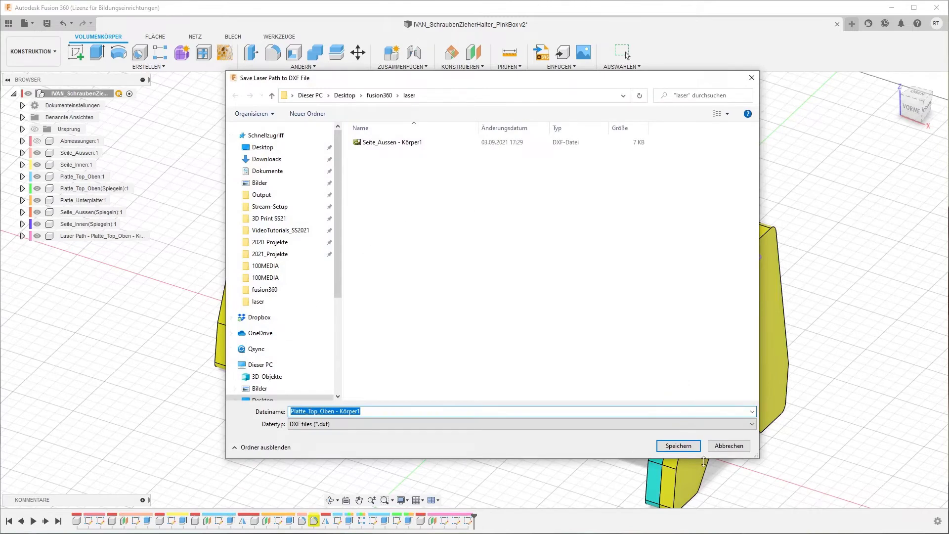
pyautogui.click(689, 448)
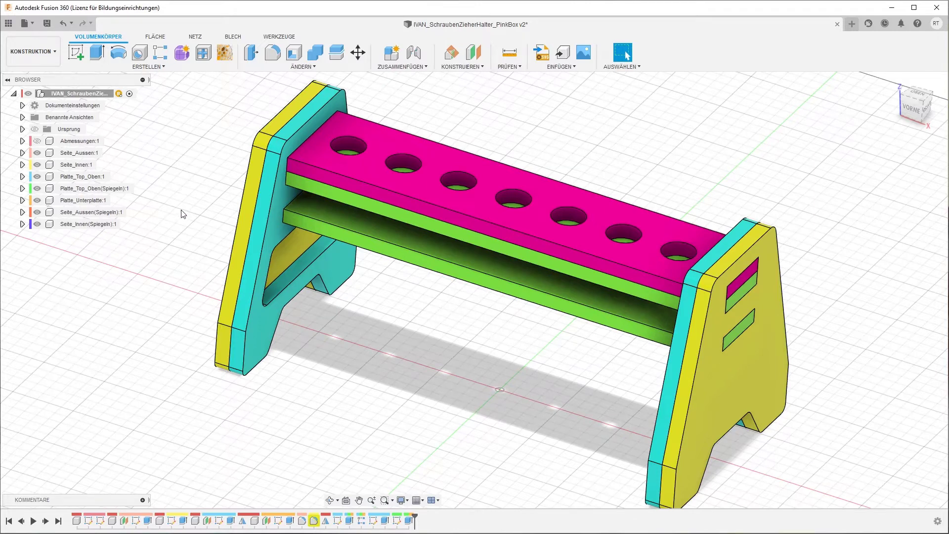
# - Save the green bottom plate face from below as laser DXF 'Platte_Unterplatte - Körper1'
pyautogui.click(137, 66)
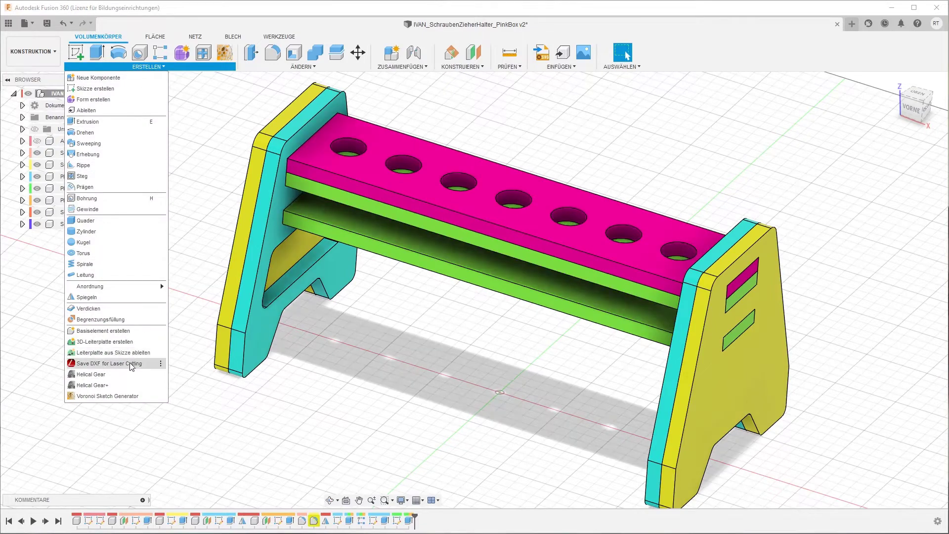
pyautogui.click(132, 364)
pyautogui.keyDown('shift'); pyautogui.moveTo(438, 256); pyautogui.dragTo(470, 331, button='middle'); pyautogui.keyUp('shift')
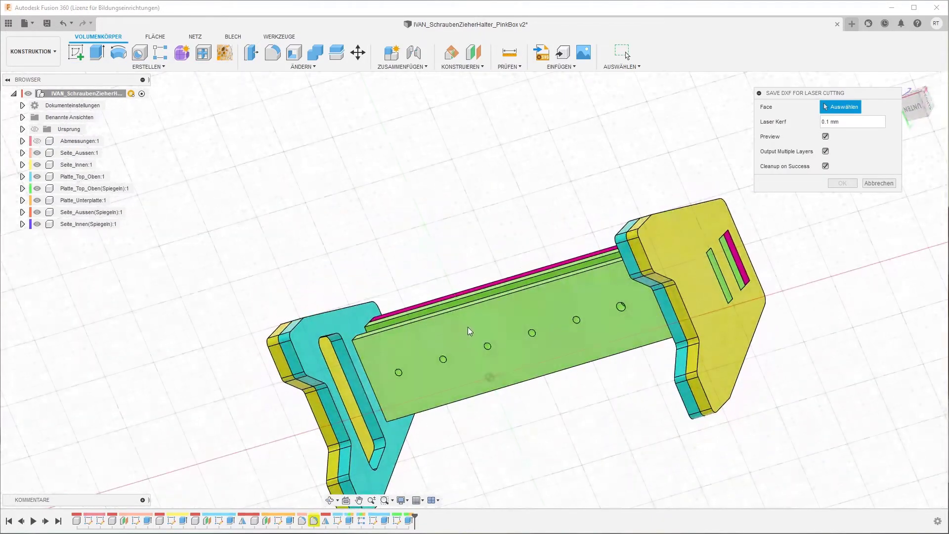
pyautogui.click(470, 331)
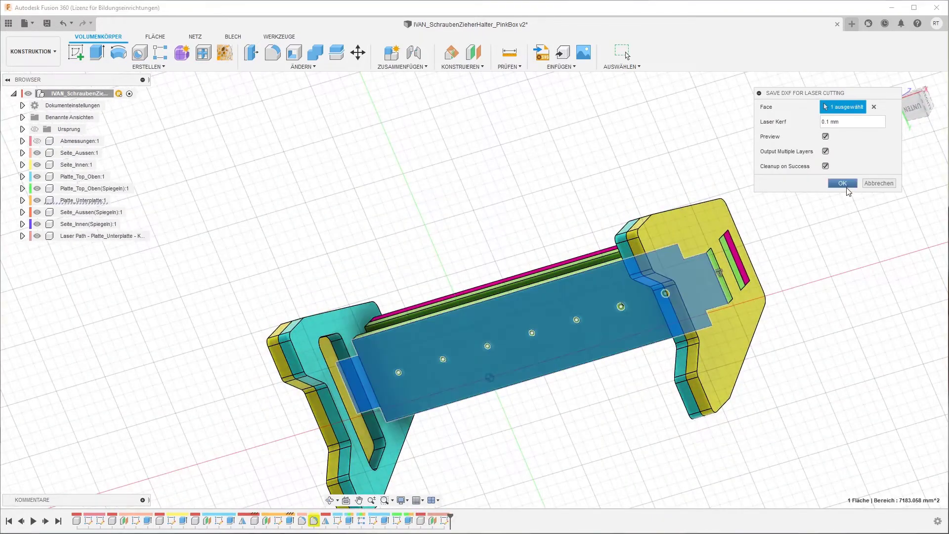
pyautogui.click(842, 184)
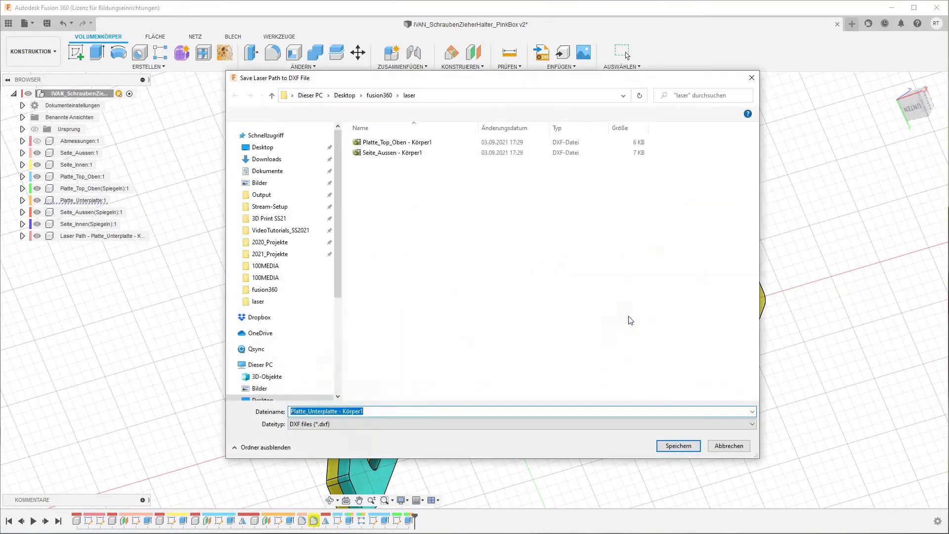
pyautogui.click(670, 448)
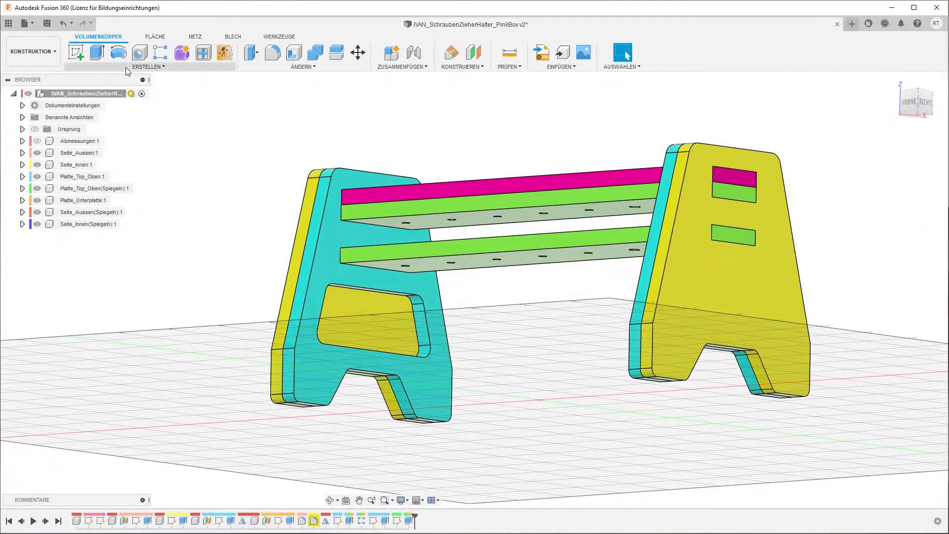
# - Save the cyan inner side face as laser DXF 'Seite_Innen(Spiegeln) - Körper1'
pyautogui.click(126, 69)
pyautogui.click(132, 366)
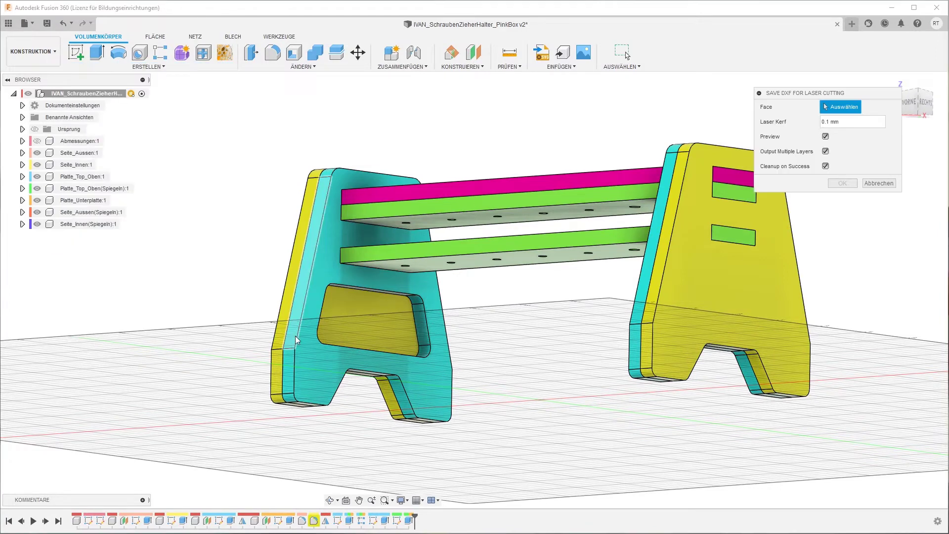
pyautogui.click(333, 275)
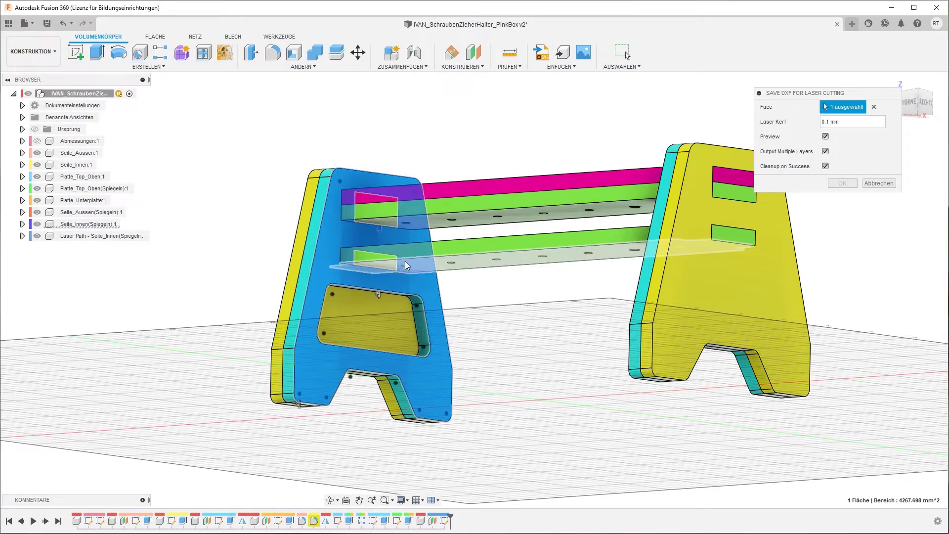
pyautogui.click(843, 184)
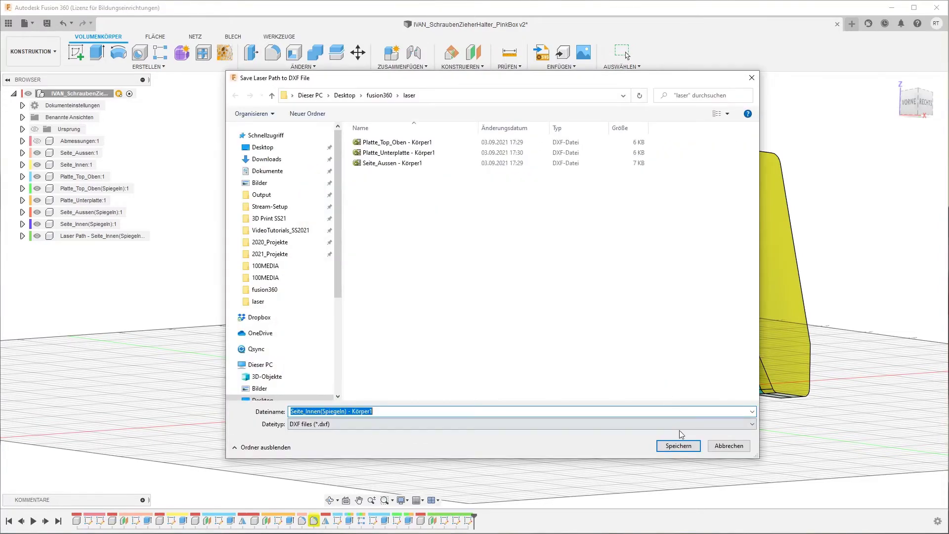
pyautogui.click(676, 446)
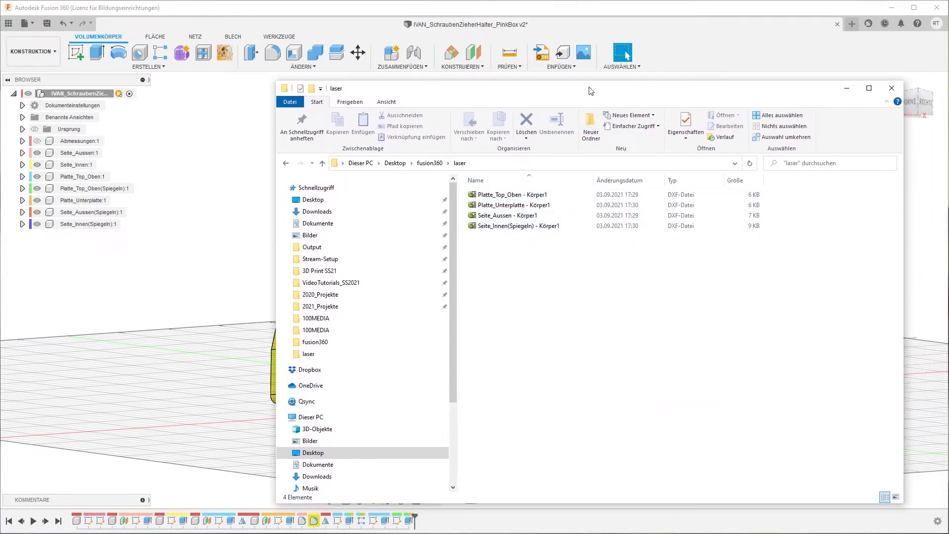
pyautogui.hotkey('alt', 'Tab')
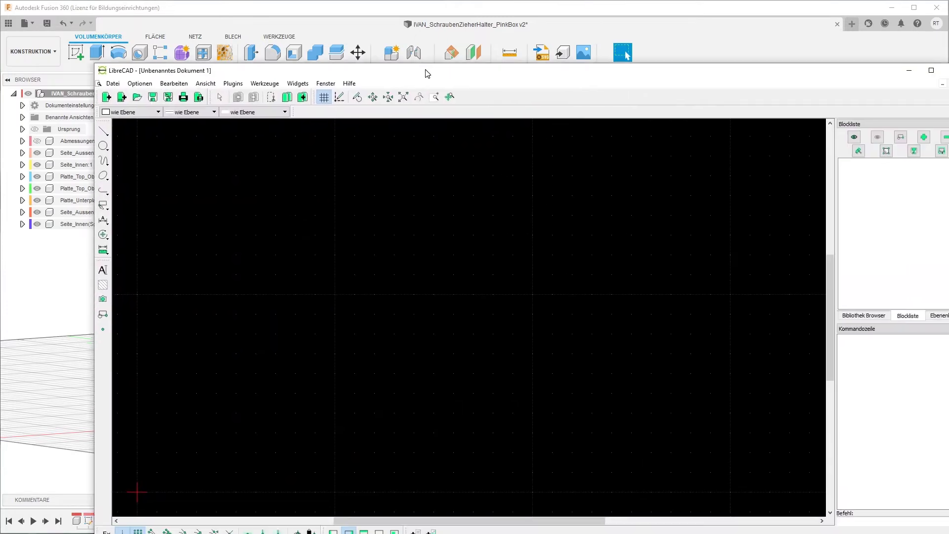
# - Move the new untitled LibreCAD drawing window over Fusion 360
pyautogui.moveTo(423, 70); pyautogui.dragTo(367, 23)
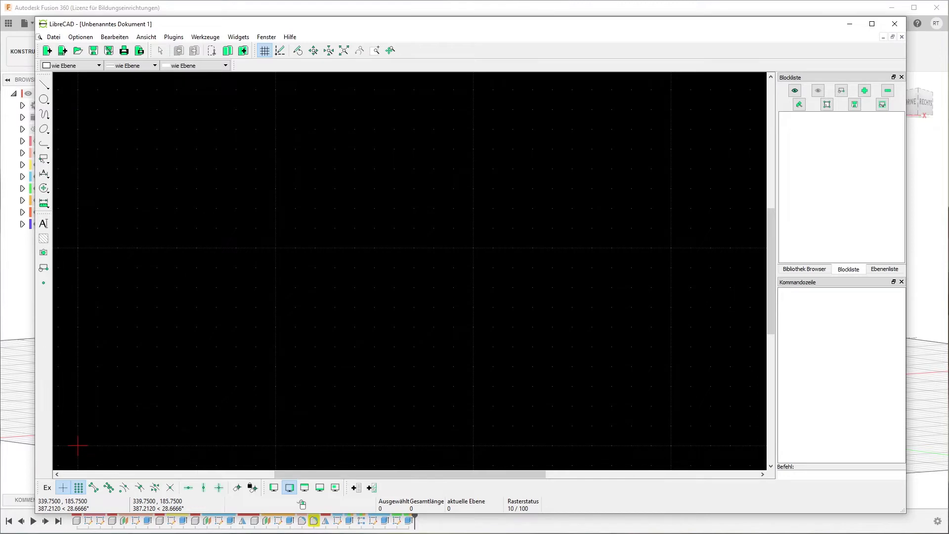
# - Import 'Platte_Top_Oben - Körper1.dxf' as a block at the lower left of the drawing
pyautogui.hotkey('alt', 'Tab')
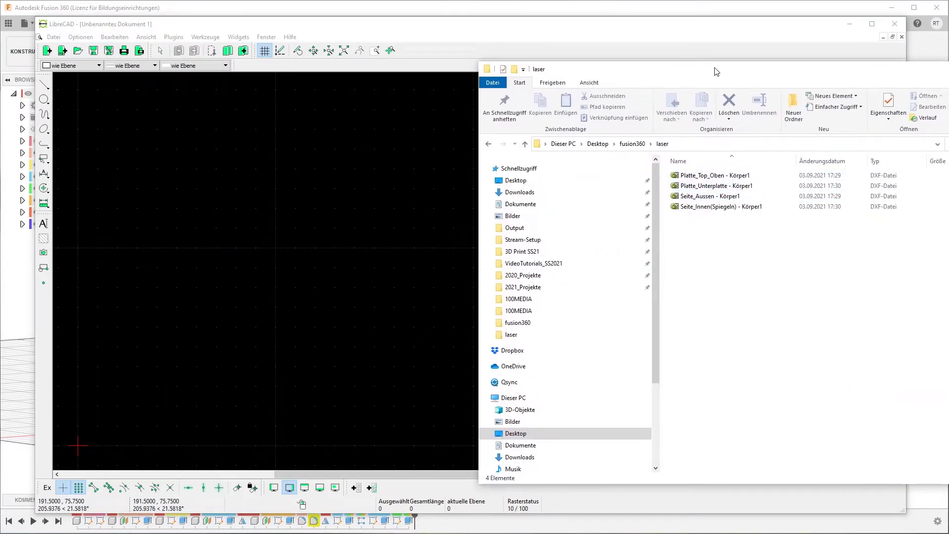
pyautogui.moveTo(716, 72); pyautogui.dragTo(948, 74)
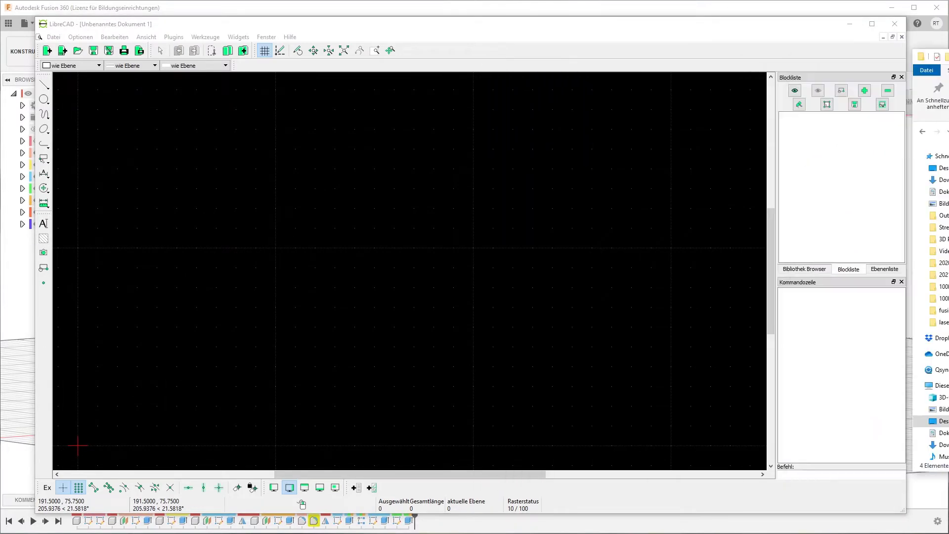
pyautogui.click(53, 37)
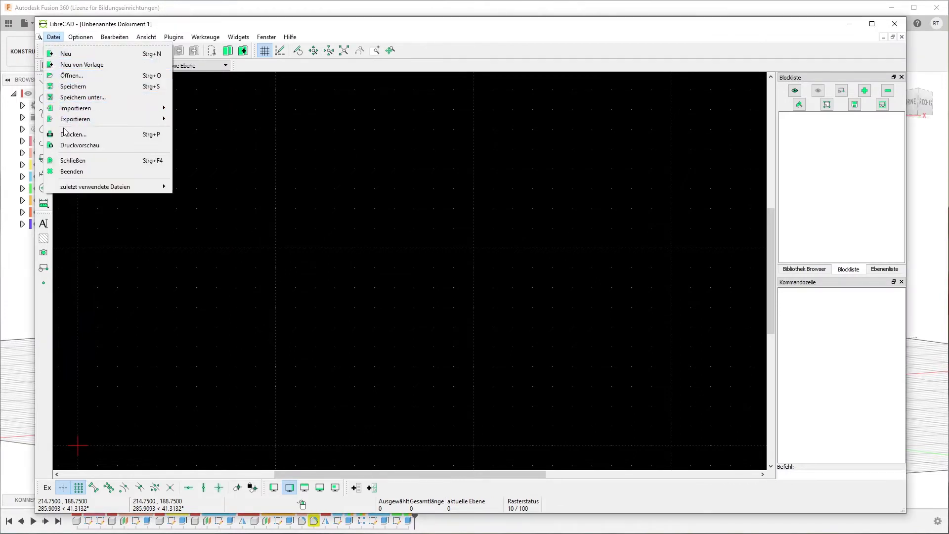
pyautogui.moveTo(75, 108)
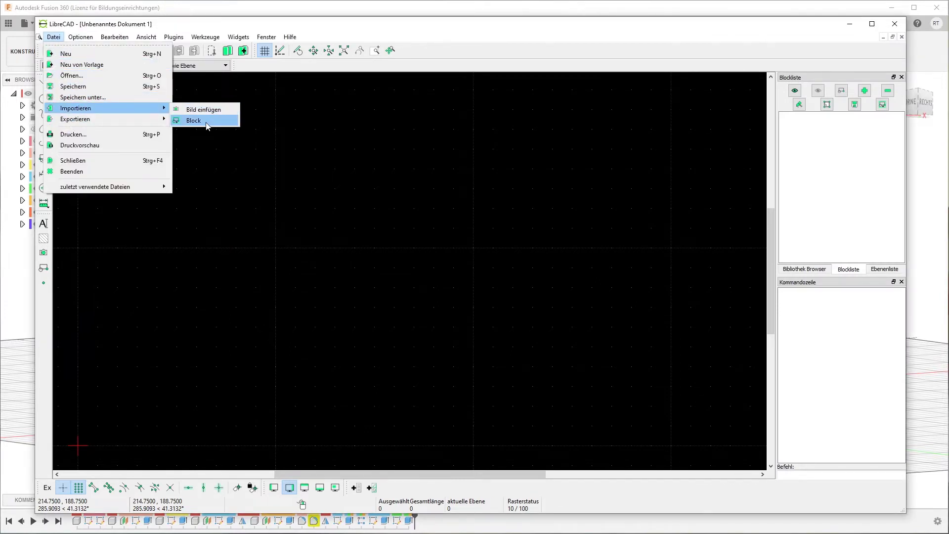
pyautogui.click(207, 121)
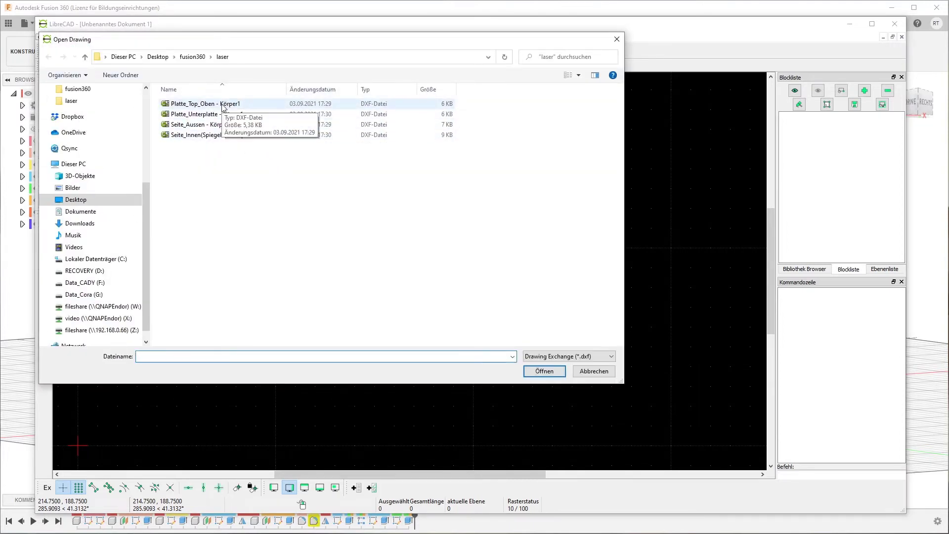
pyautogui.click(222, 107)
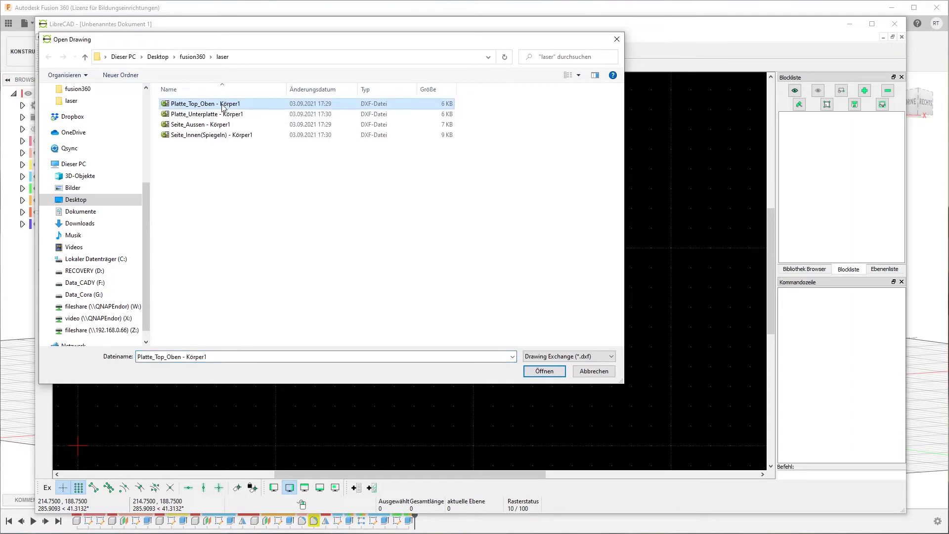
pyautogui.click(535, 373)
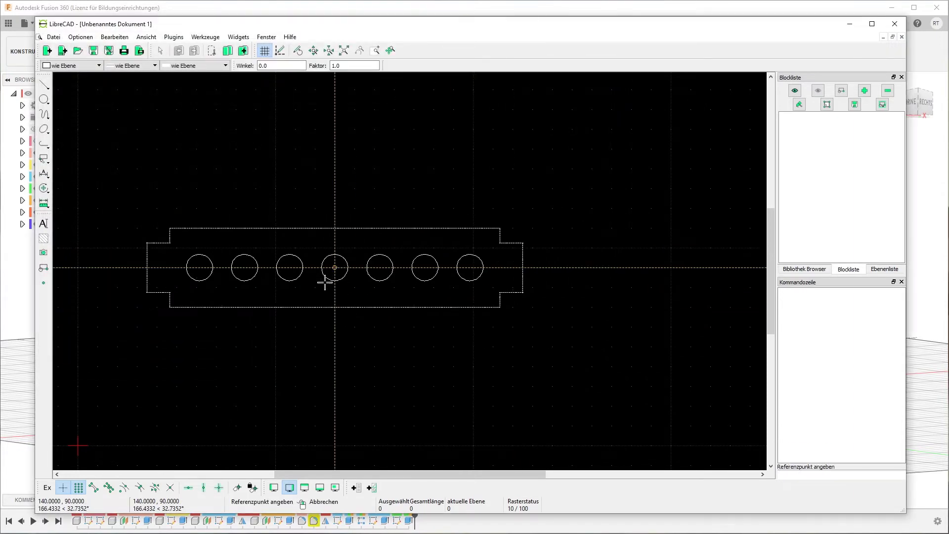
pyautogui.click(275, 386)
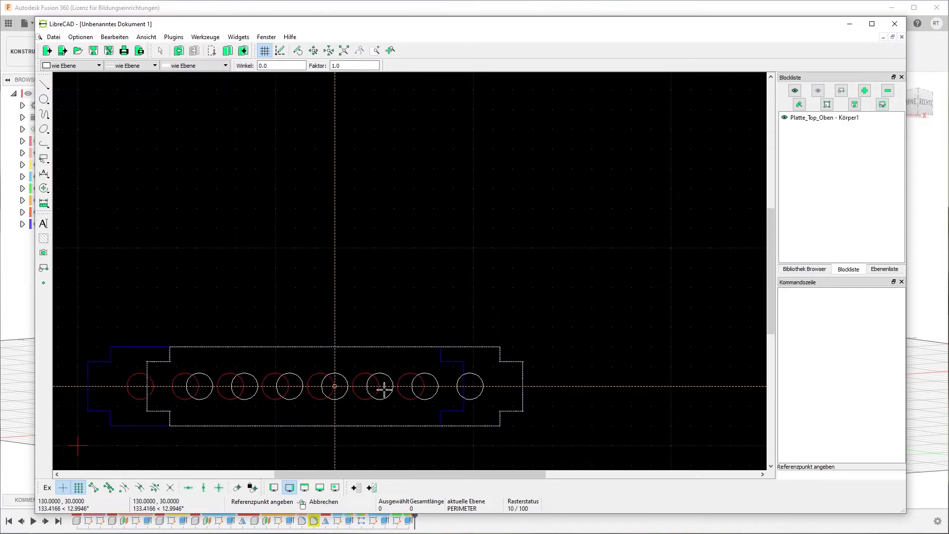
pyautogui.press('Escape')
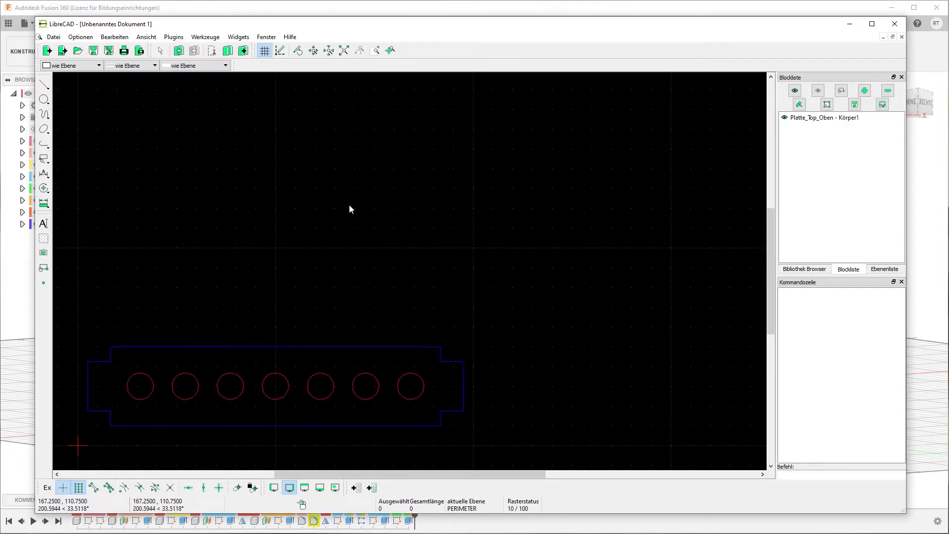
pyautogui.click(53, 37)
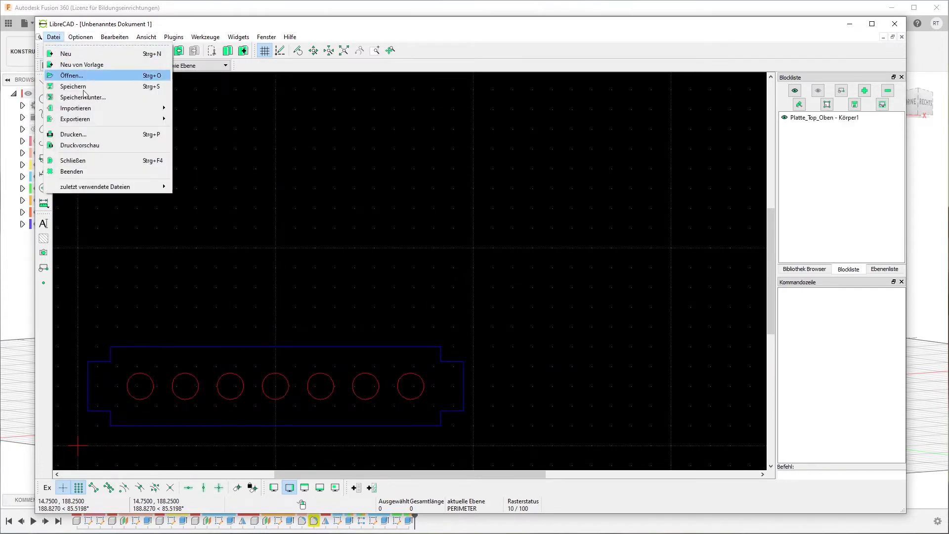
pyautogui.moveTo(75, 108)
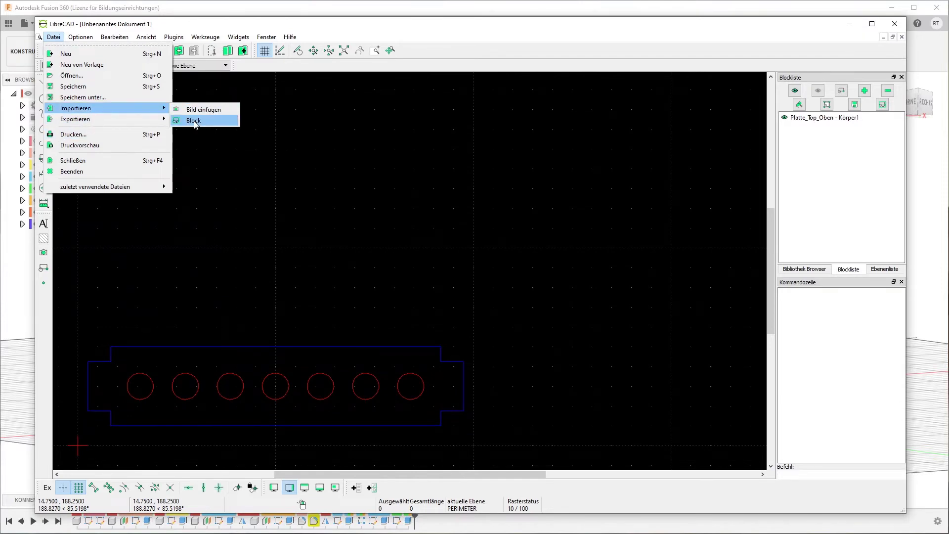
# - Insert the Platte_Unterplatte DXF as a block above the top plate
pyautogui.click(193, 120)
pyautogui.click(225, 115)
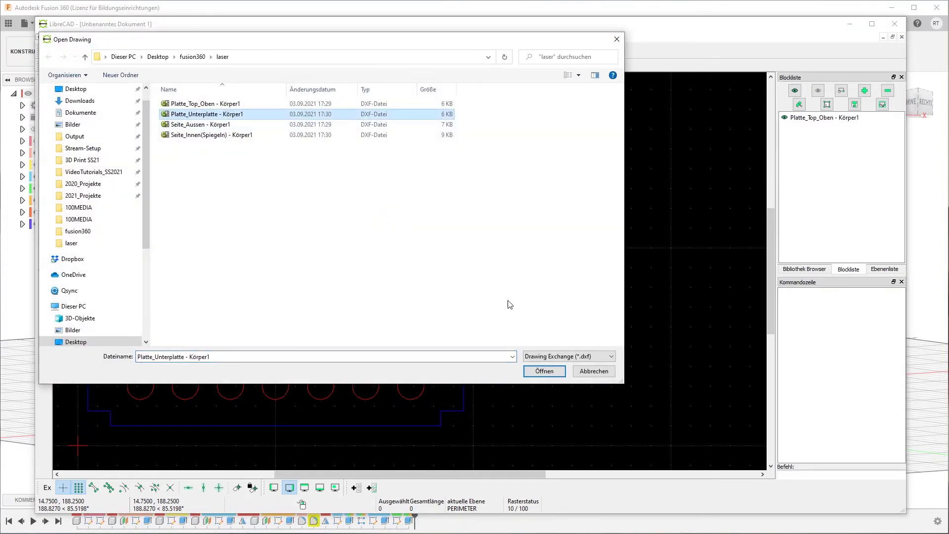
pyautogui.click(552, 376)
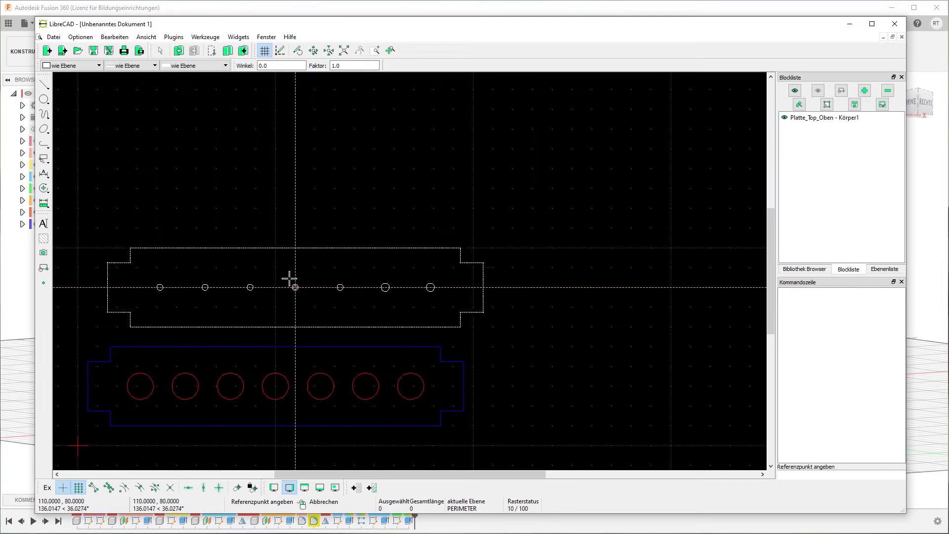
pyautogui.click(279, 286)
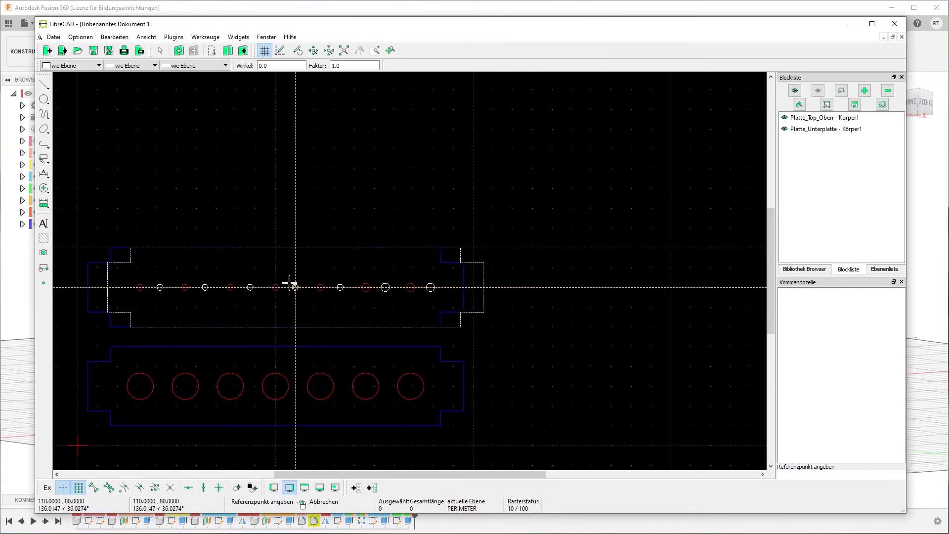
pyautogui.rightClick(288, 285)
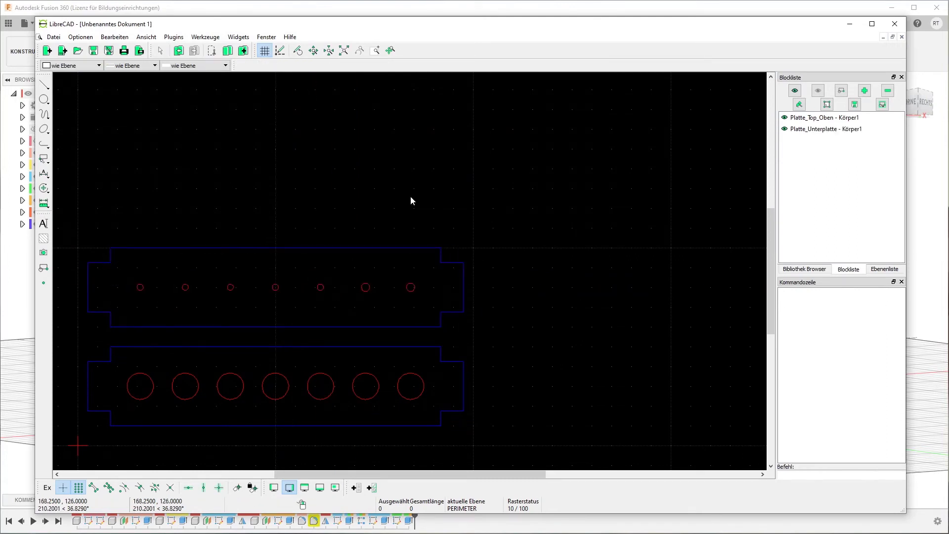
# - Insert the Seite_Aussen DXF as a block to the right of the plates
pyautogui.click(53, 37)
pyautogui.moveTo(75, 108)
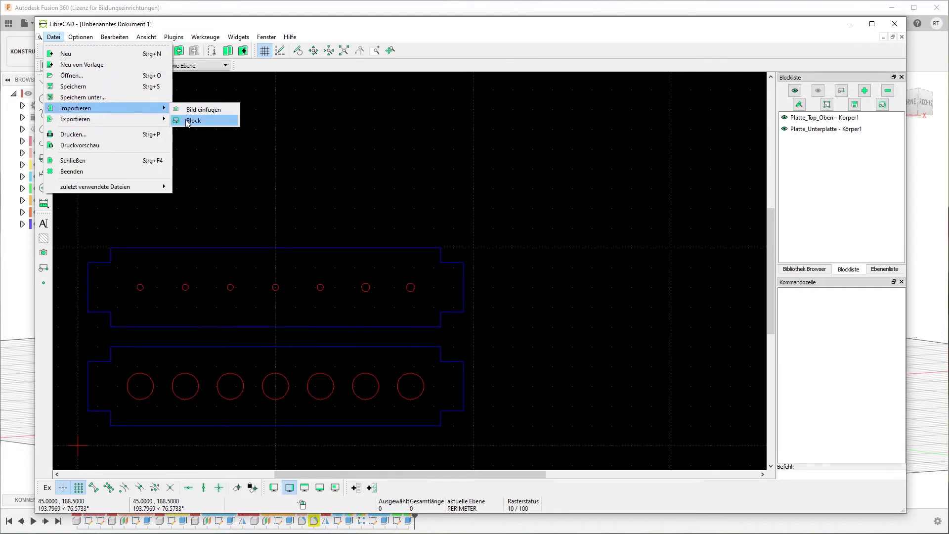
pyautogui.click(198, 120)
pyautogui.click(346, 124)
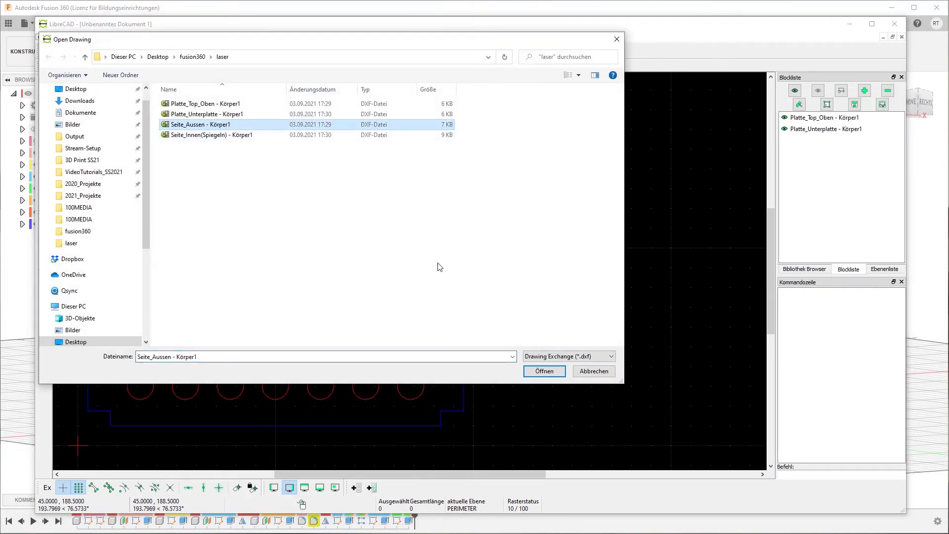
pyautogui.click(541, 372)
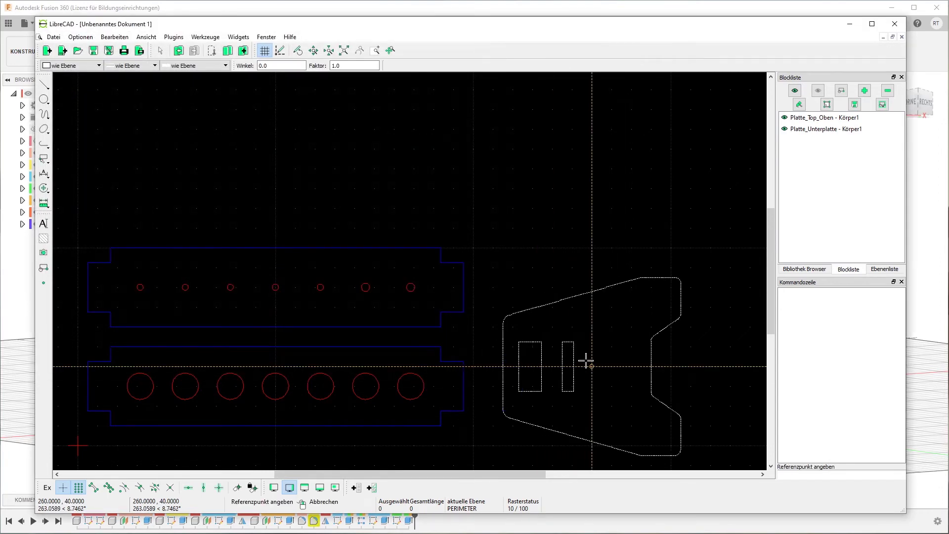
pyautogui.click(585, 349)
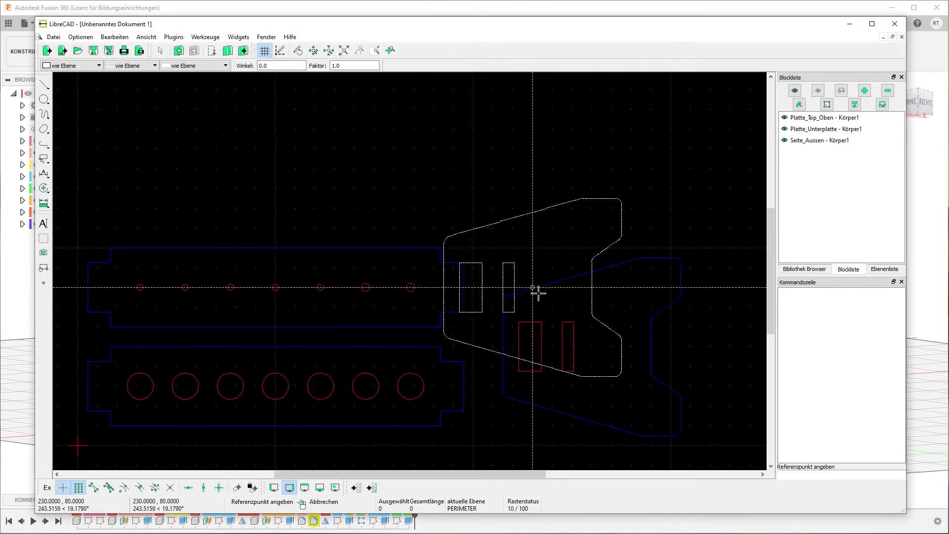
pyautogui.press('Escape')
pyautogui.click(53, 37)
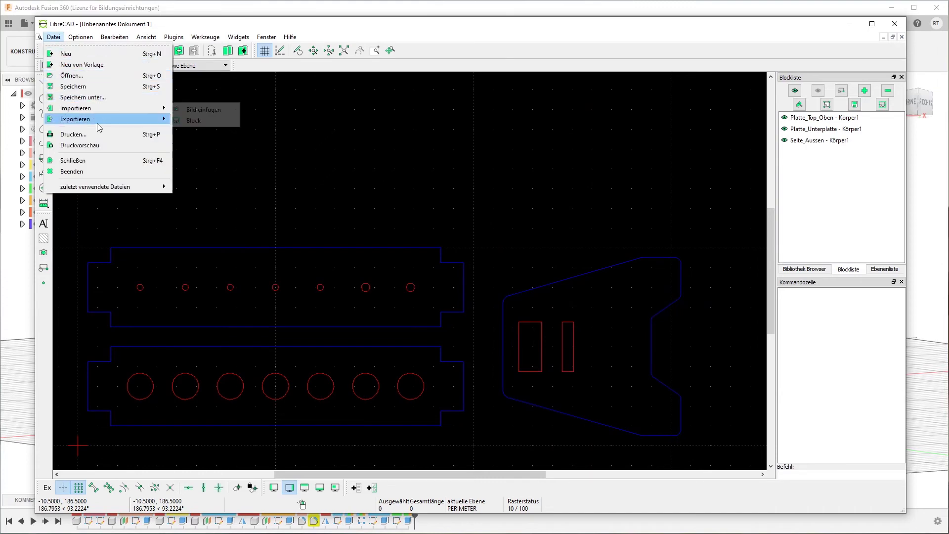
pyautogui.moveTo(76, 108)
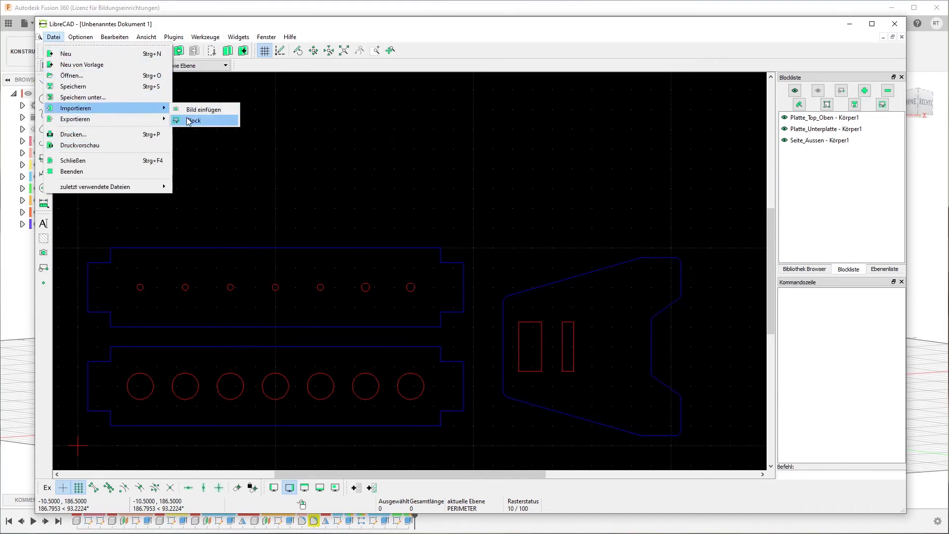
# - Place 'Seite_Innen(Spiegeln) - Körper1.dxf' as a block above Seite_Aussen, then zoom out
pyautogui.click(195, 120)
pyautogui.click(212, 134)
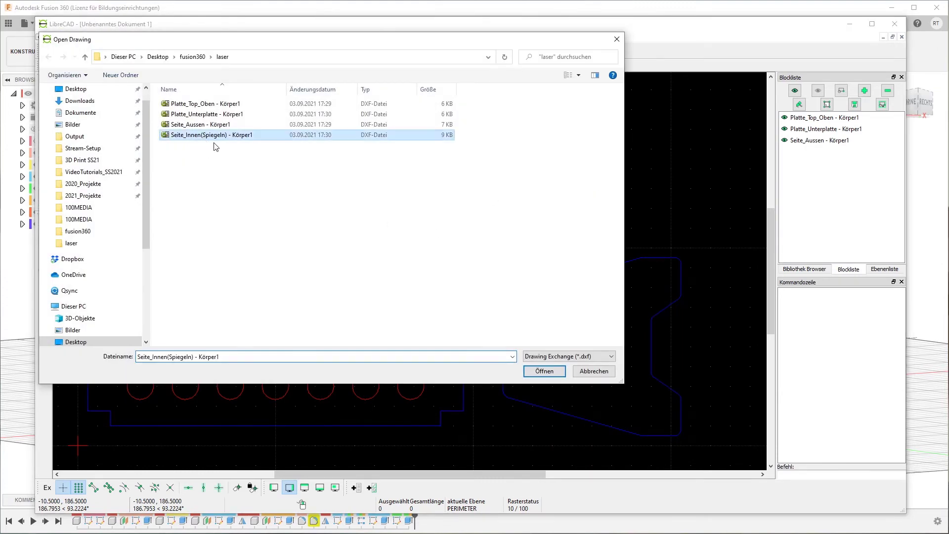
pyautogui.click(544, 371)
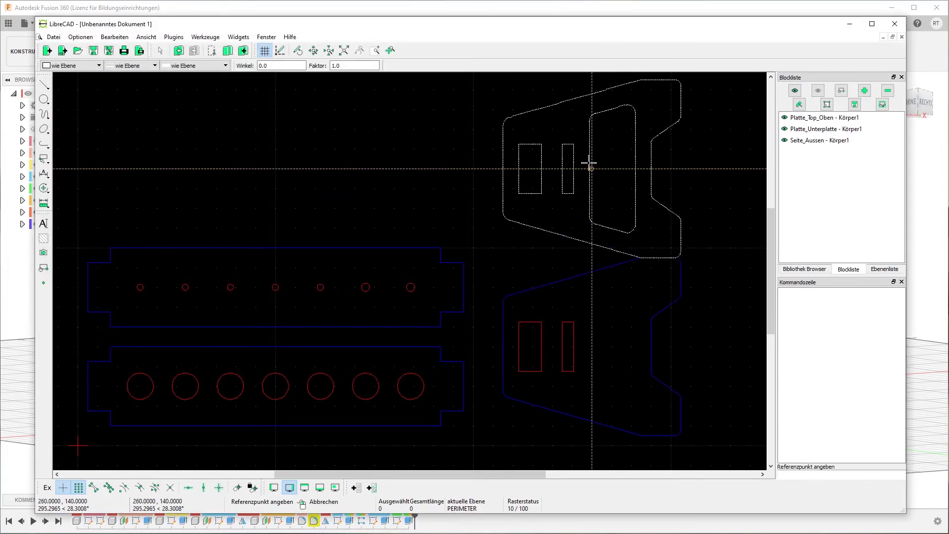
pyautogui.click(589, 155)
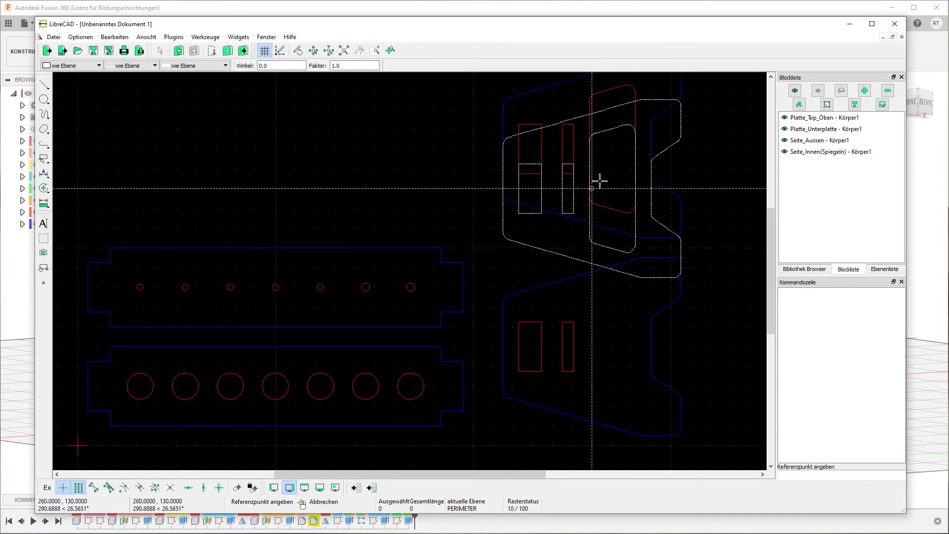
pyautogui.rightClick(599, 180)
pyautogui.scroll(-1, 504, 188)
pyautogui.scroll(-2, 496, 189)
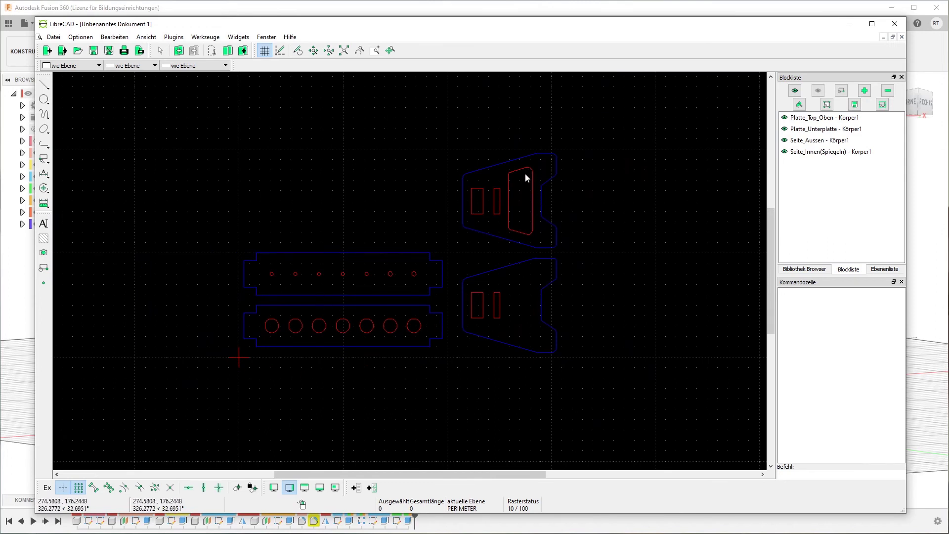
pyautogui.click(520, 158)
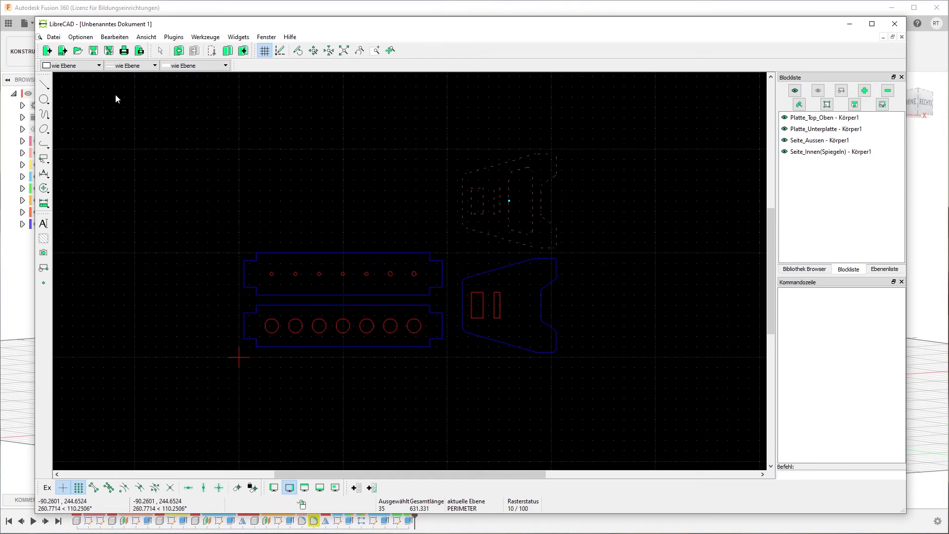
pyautogui.click(115, 37)
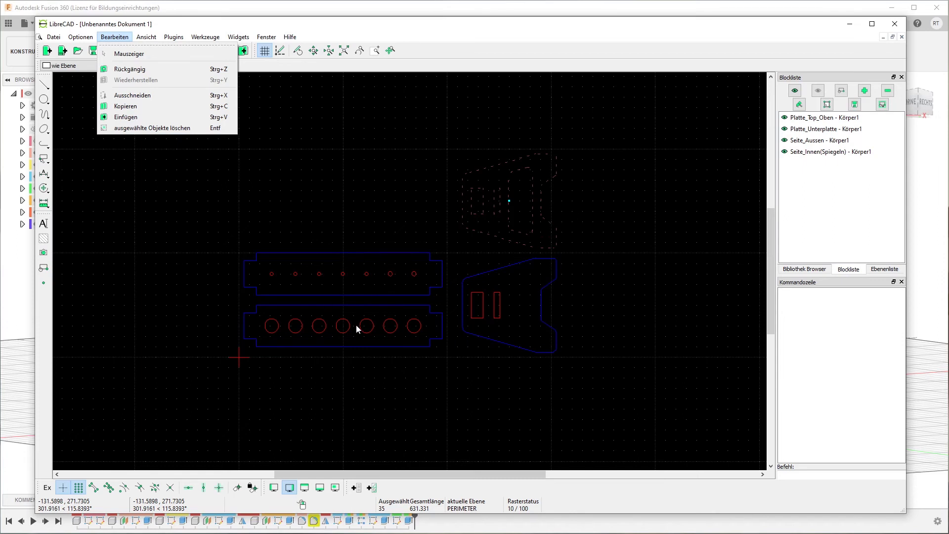
pyautogui.click(473, 371)
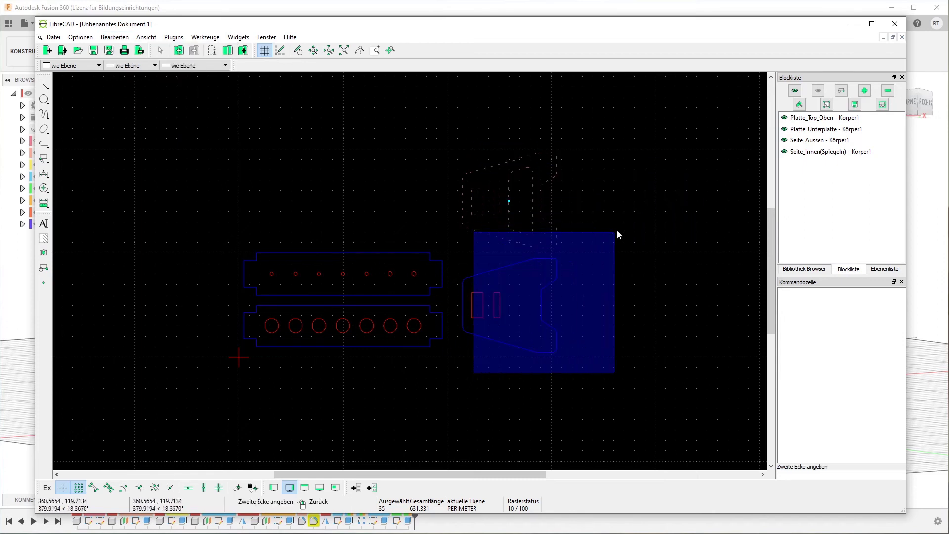
pyautogui.click(613, 161)
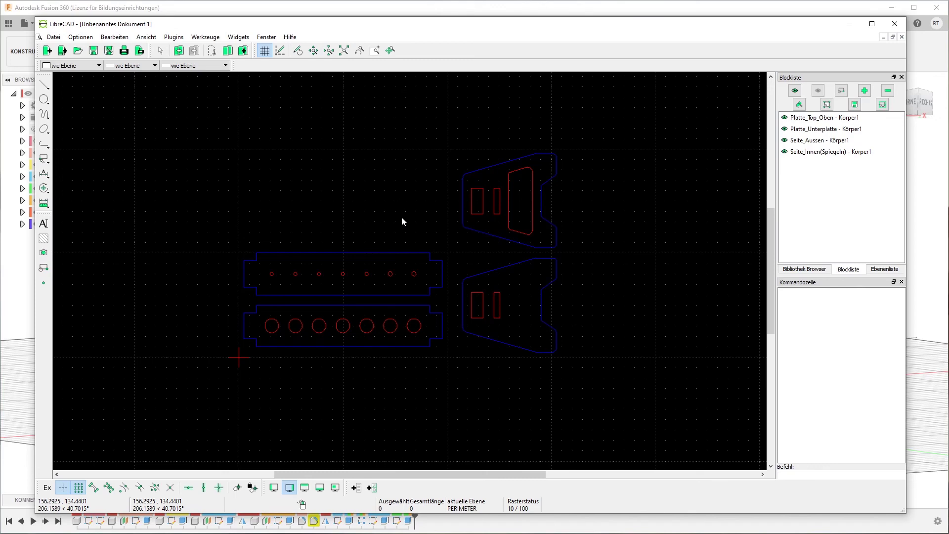
# - Switch to the Fusion 360 bench model and briefly check the ERSTELLEN (create) menu, leaving the model unchanged
pyautogui.click(915, 223)
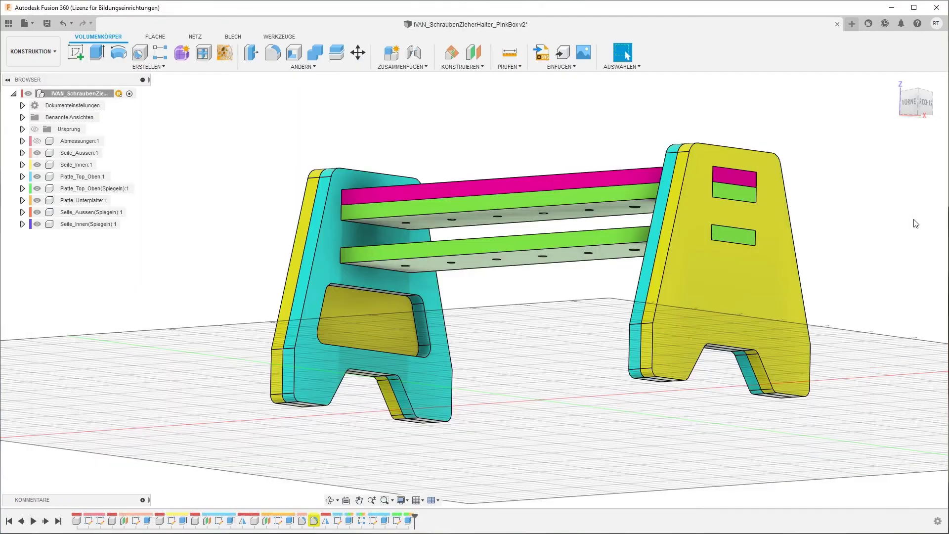
pyautogui.click(139, 66)
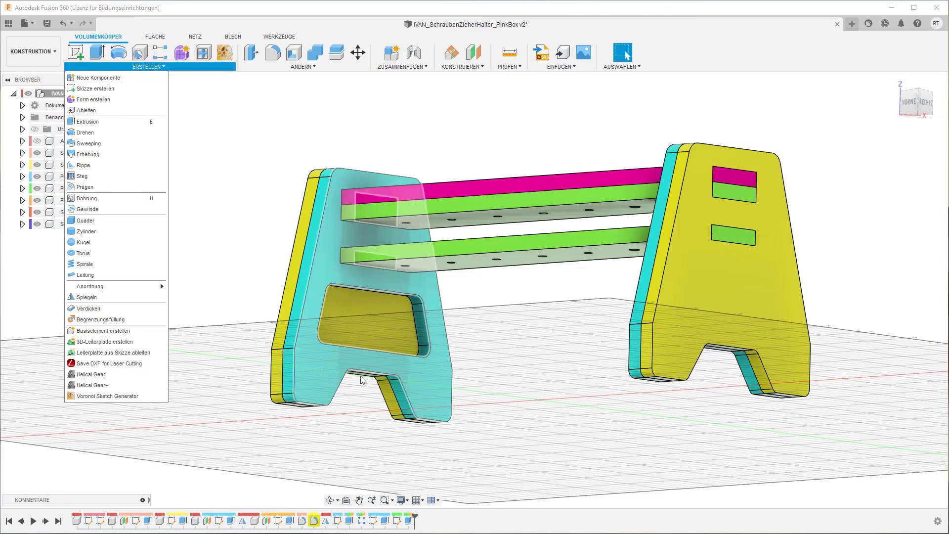
pyautogui.click(543, 398)
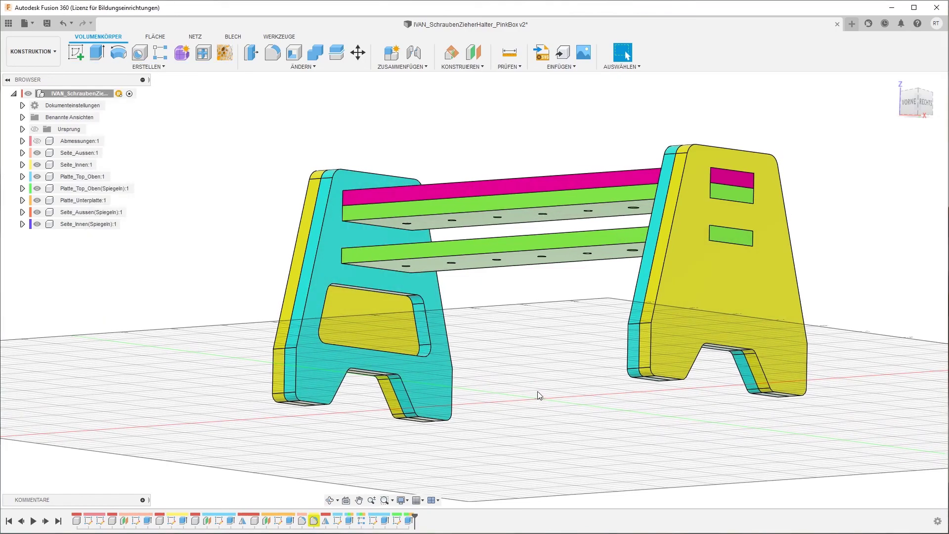